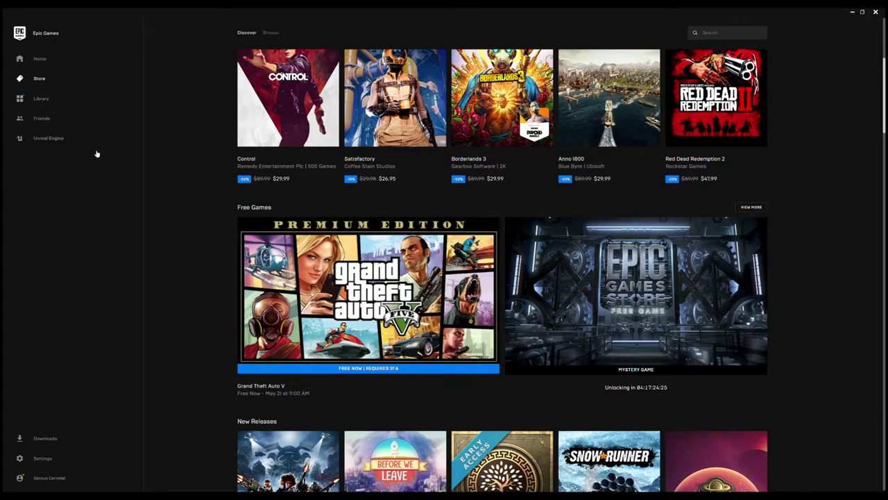
Look over the store's deals and the latest game news on the home page
scroll(252, 190, "up", 1)
scroll(252, 191, "up", 2)
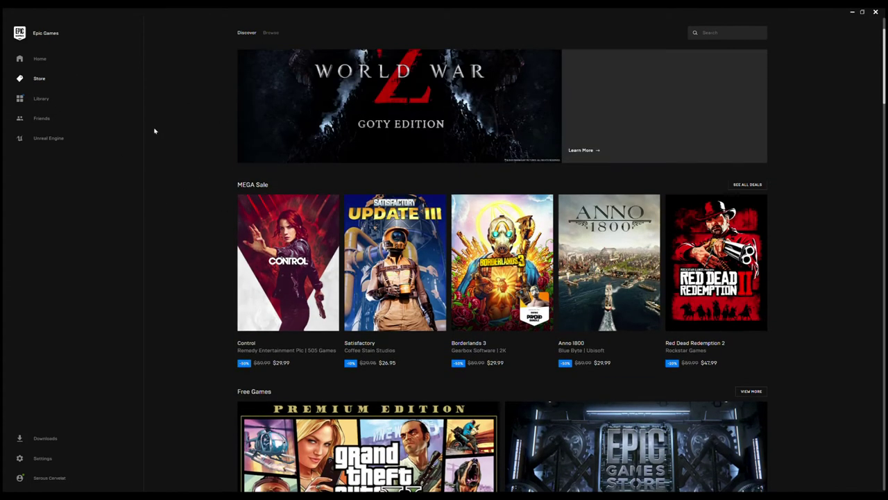
left_click(57, 68)
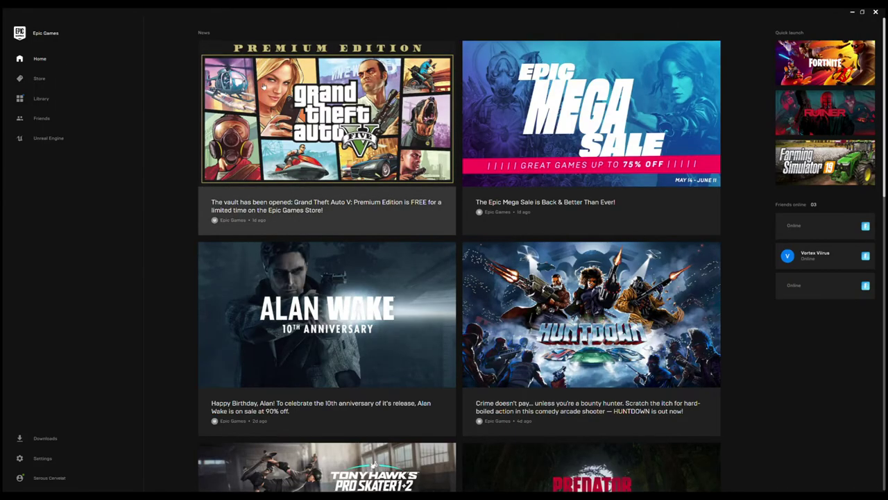
scroll(378, 262, "down", 1)
scroll(378, 262, "down", 5)
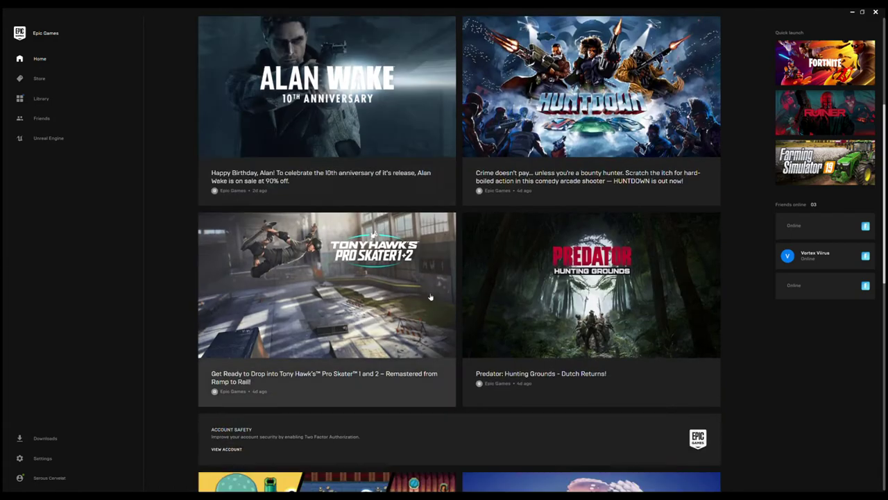
scroll(347, 358, "down", 2)
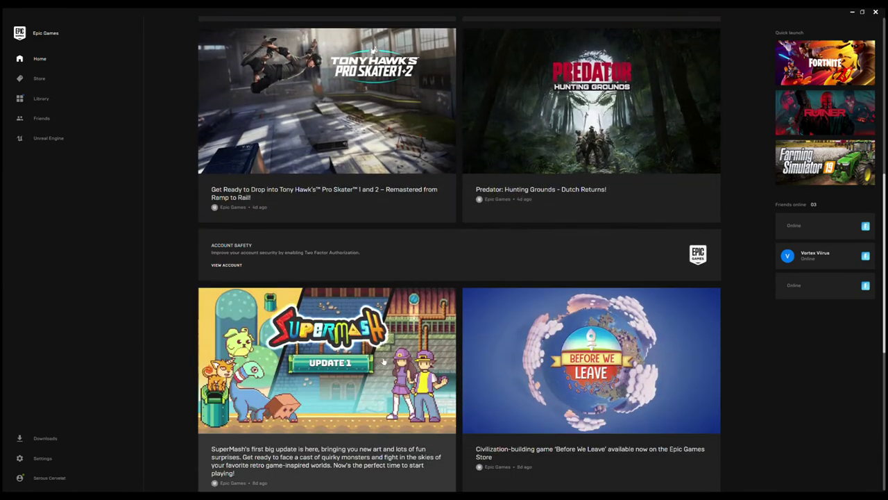
scroll(347, 359, "up", 7)
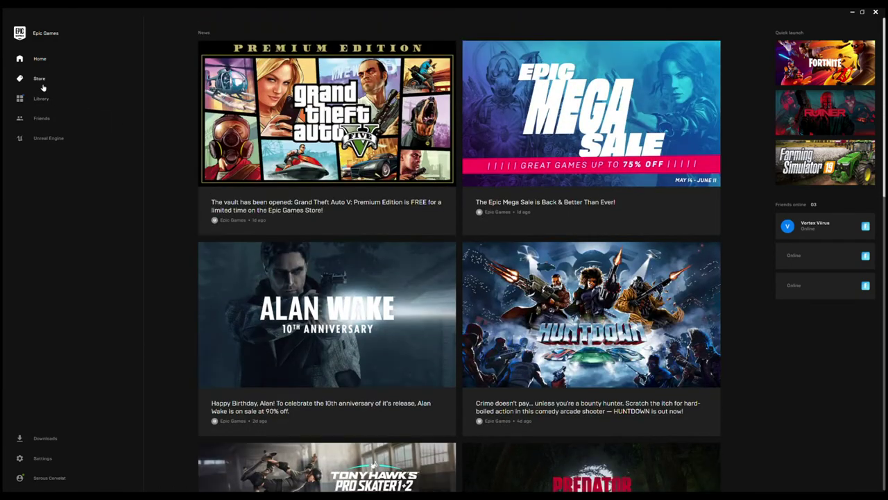
Open the MEGA Sale 2020 page in the store and read its coupon and free game details
left_click(40, 82)
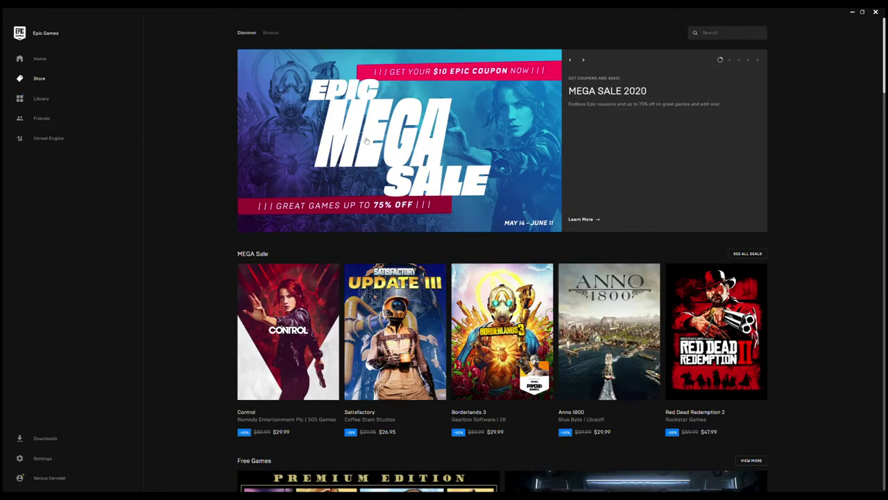
left_click(468, 164)
scroll(399, 263, "down", 5)
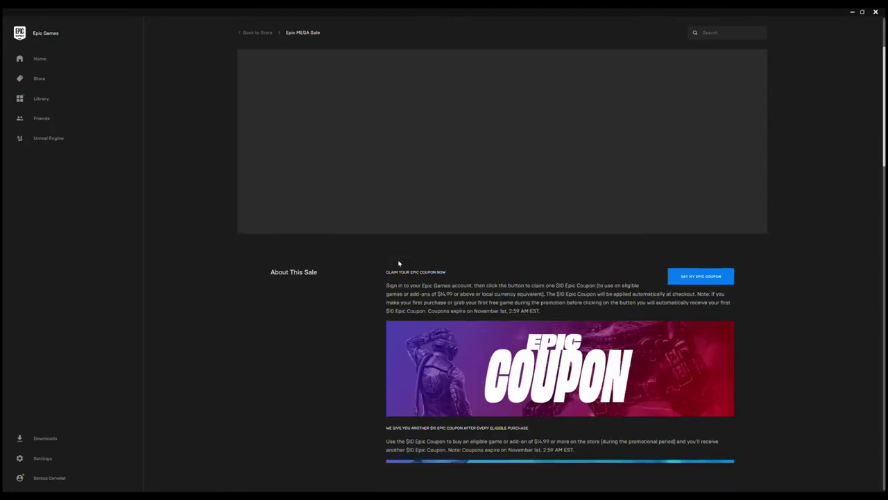
scroll(400, 263, "down", 4)
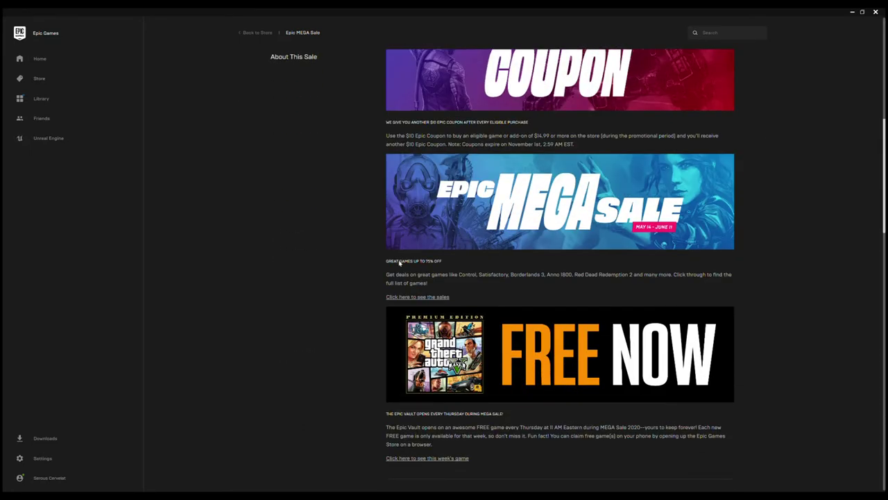
Open the free Grand Theft Auto V page from the store and accept the mature content notice
left_click(19, 79)
scroll(307, 357, "down", 3)
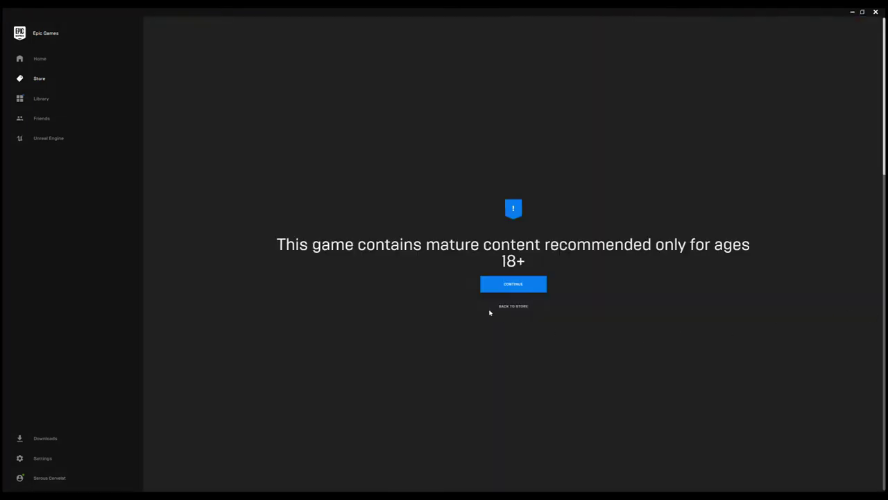
left_click(518, 285)
Examine the full Grand Theft Auto V: Premium Edition description and its critic ratings on the store page
scroll(519, 288, "down", 2)
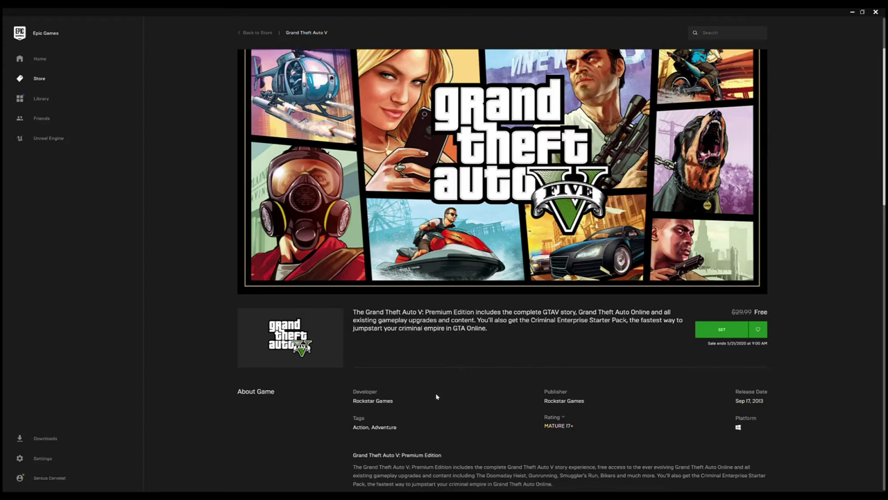
scroll(467, 428, "down", 3)
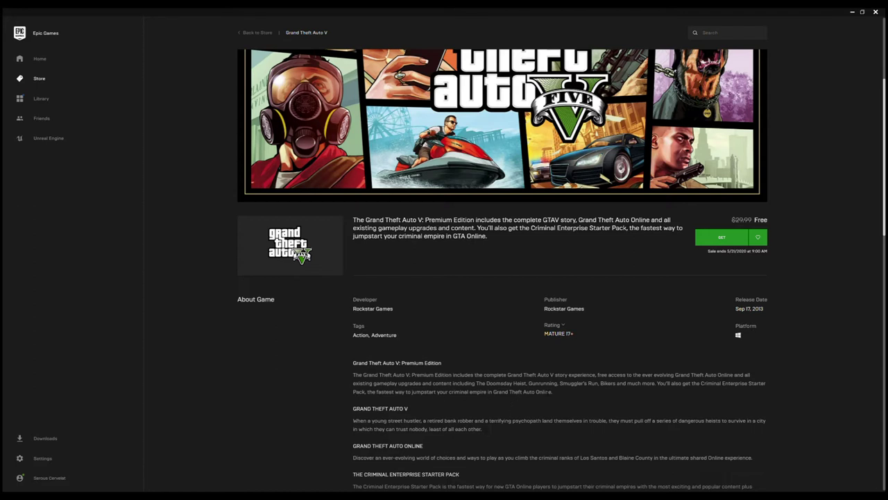
scroll(550, 391, "down", 1)
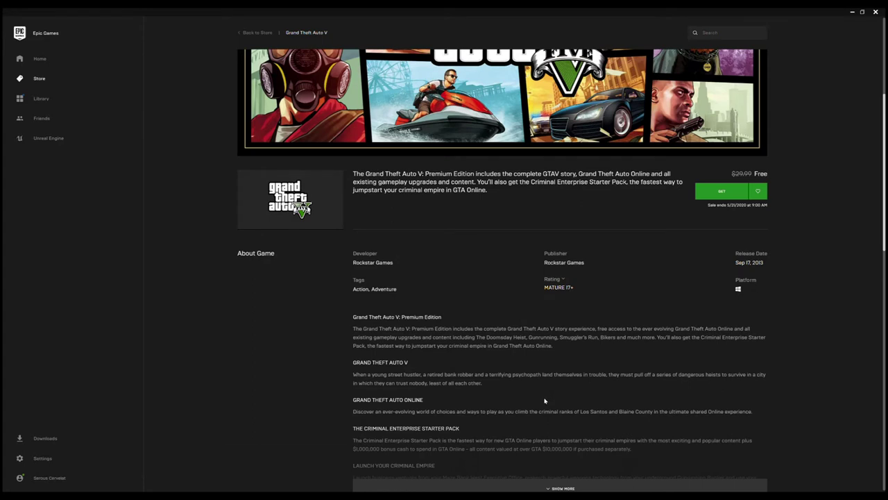
scroll(543, 405, "down", 2)
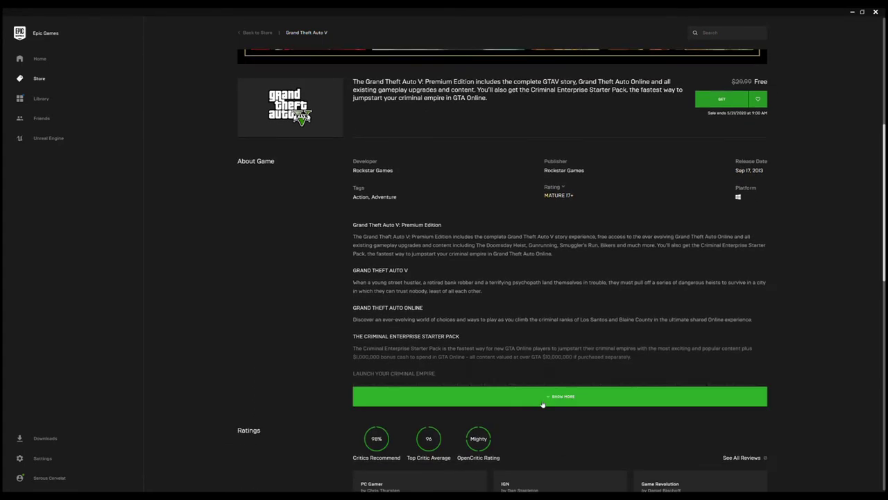
left_click(542, 396)
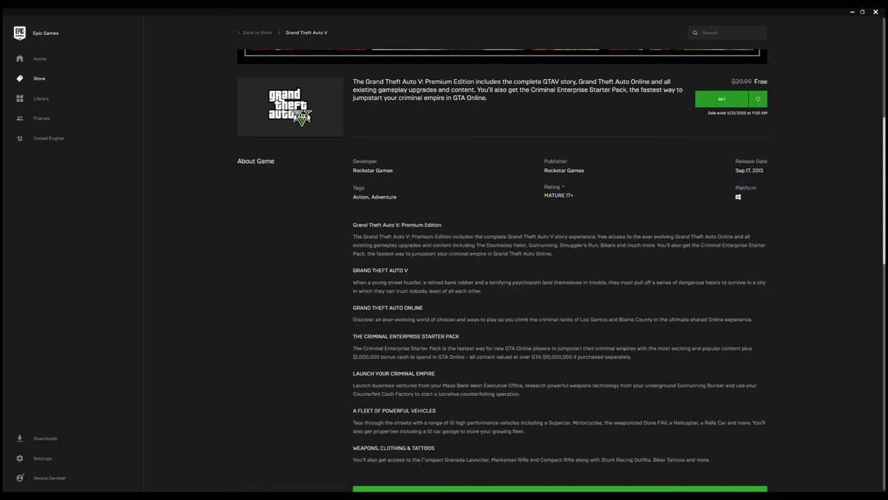
scroll(482, 455, "down", 2)
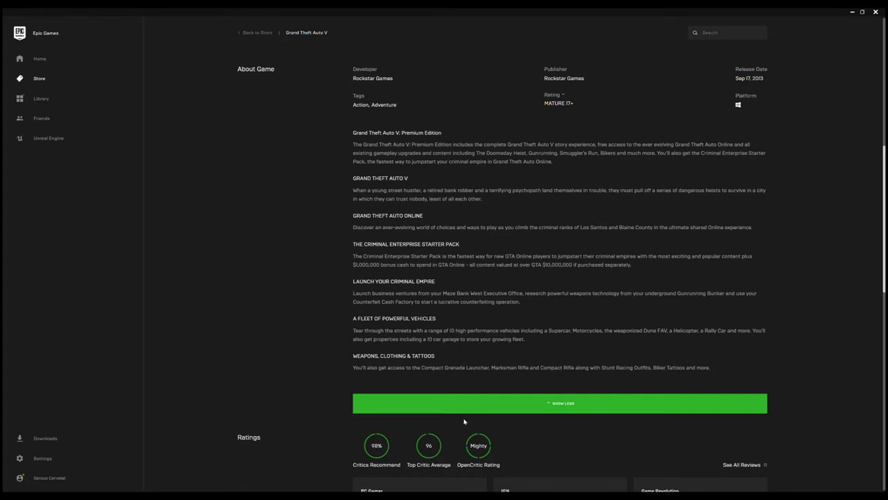
scroll(465, 421, "down", 2)
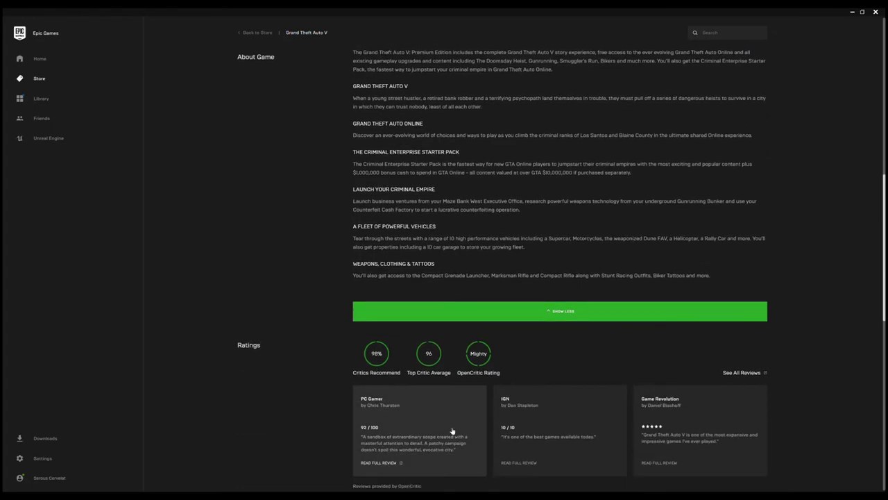
scroll(436, 464, "up", 6)
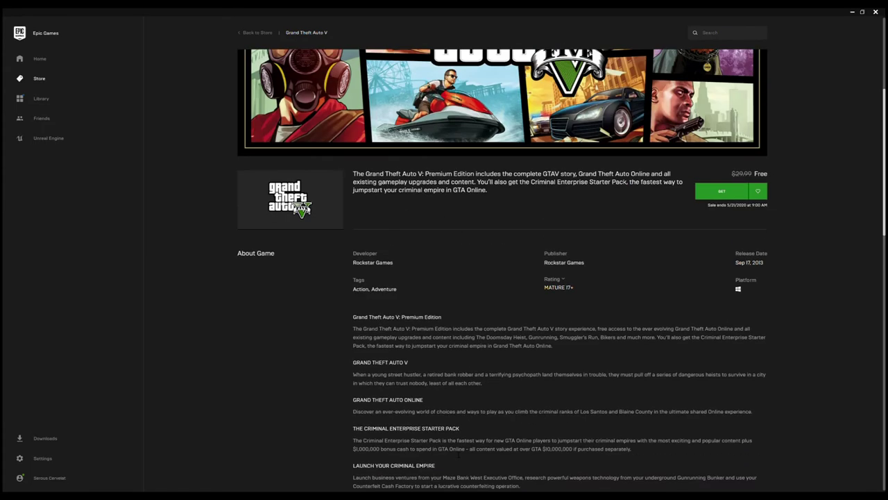
scroll(437, 465, "up", 2)
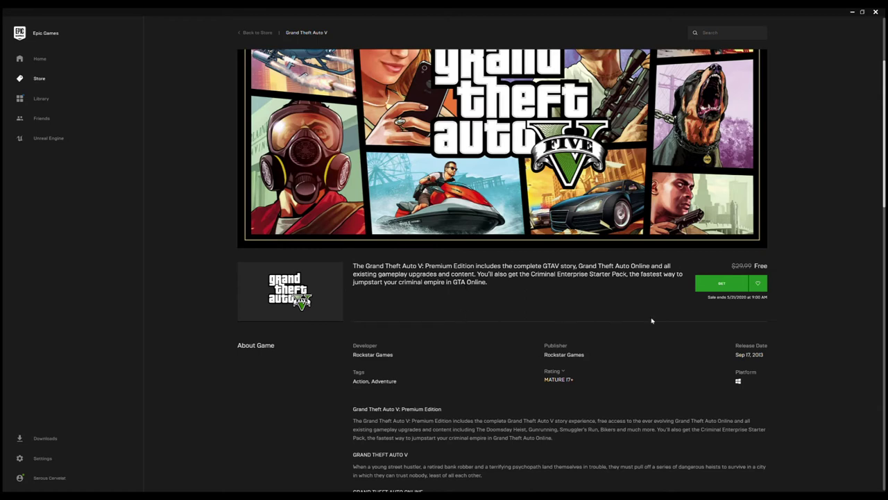
Order the free Grand Theft Auto V, opting in to share the account email with Rockstar Games
scroll(462, 314, "up", 3)
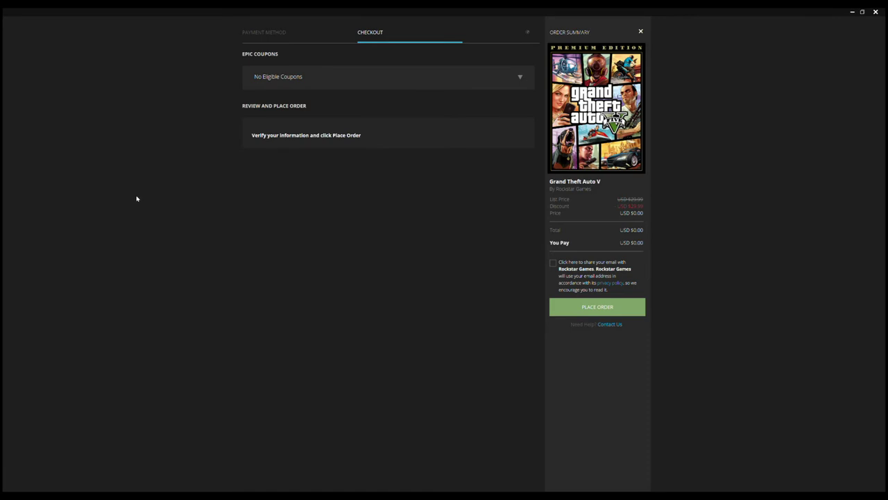
left_click(552, 263)
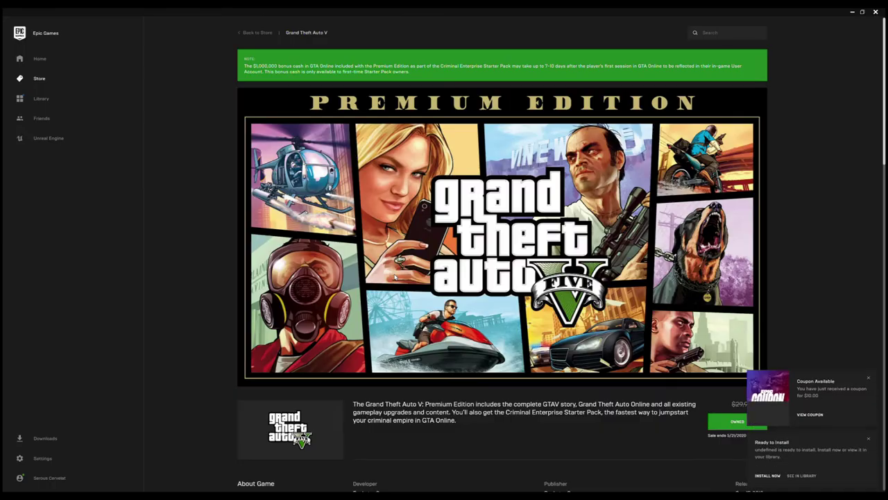
scroll(655, 382, "down", 1)
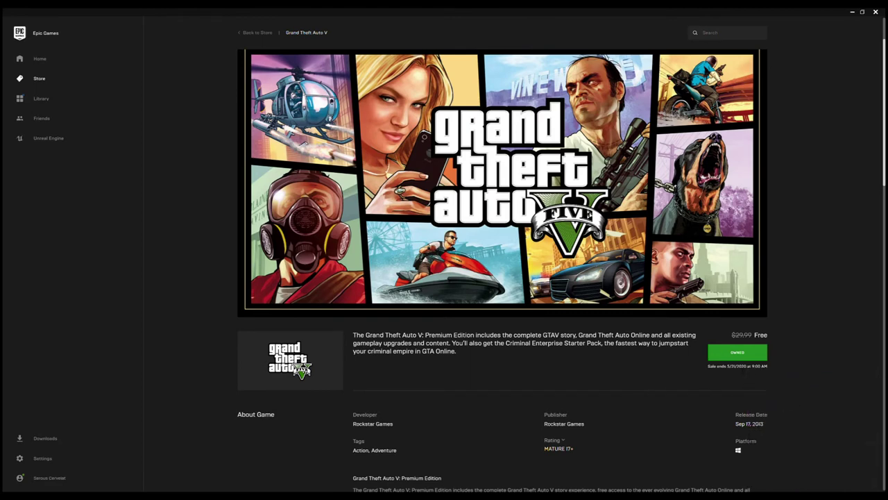
Resume the Farming Simulator 19 installation from the game library
left_click(46, 99)
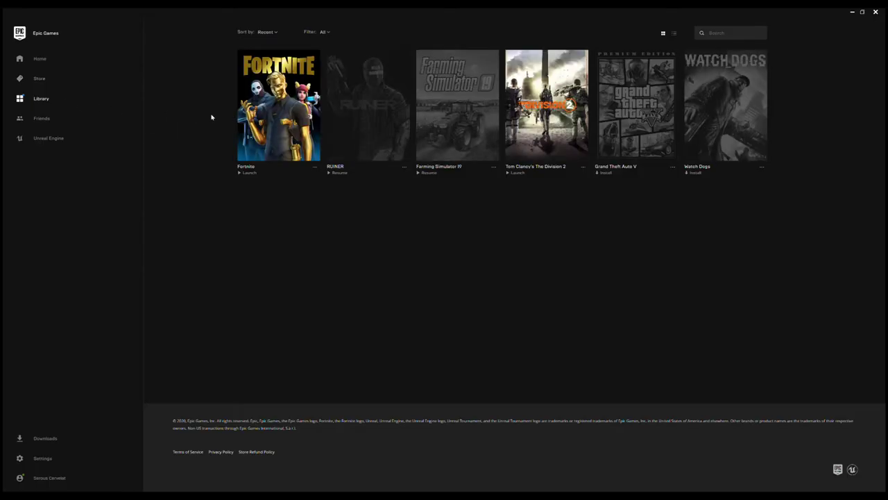
left_click(494, 169)
left_click(456, 157)
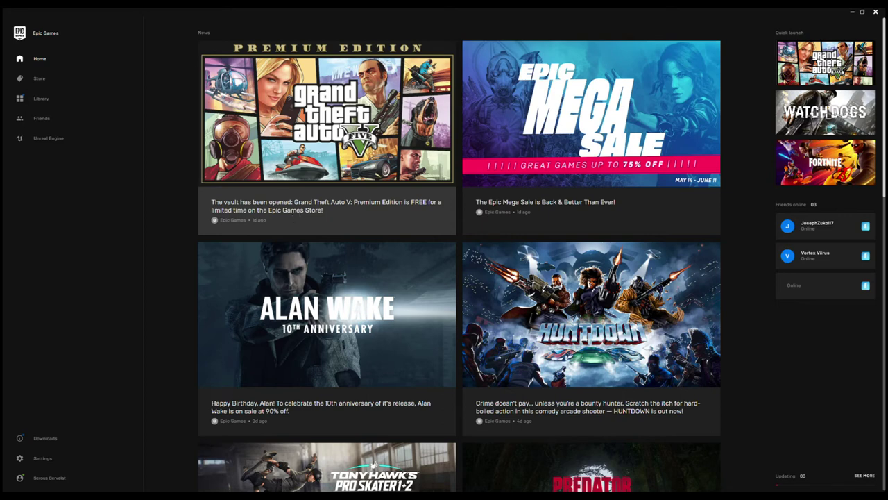
Install Grand Theft Auto V from the library to C:\Program Files\Epic Games\GTAV with Auto-Update on and no shortcut
left_click(41, 98)
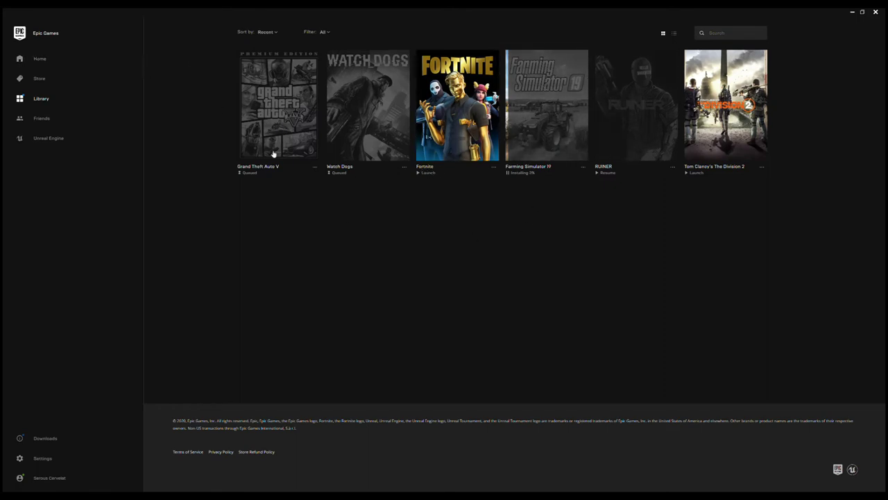
left_click(314, 167)
left_click(292, 199)
left_click(314, 169)
left_click(316, 168)
left_click(278, 183)
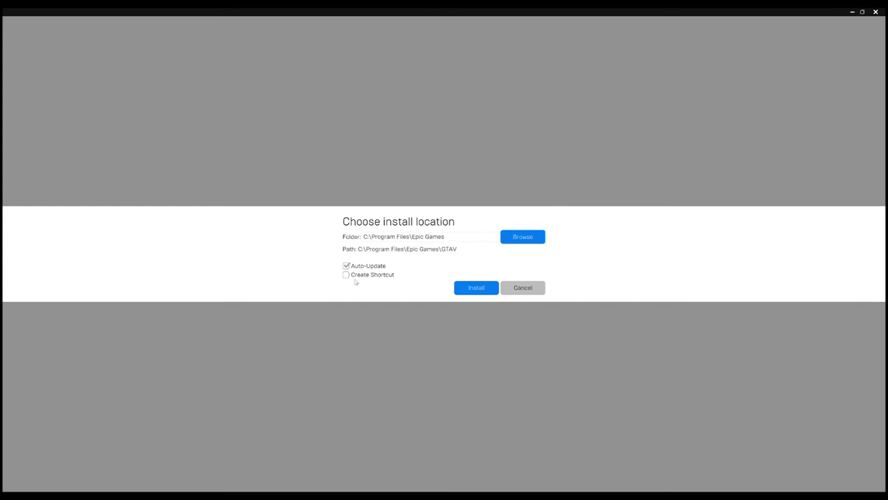
left_click(486, 290)
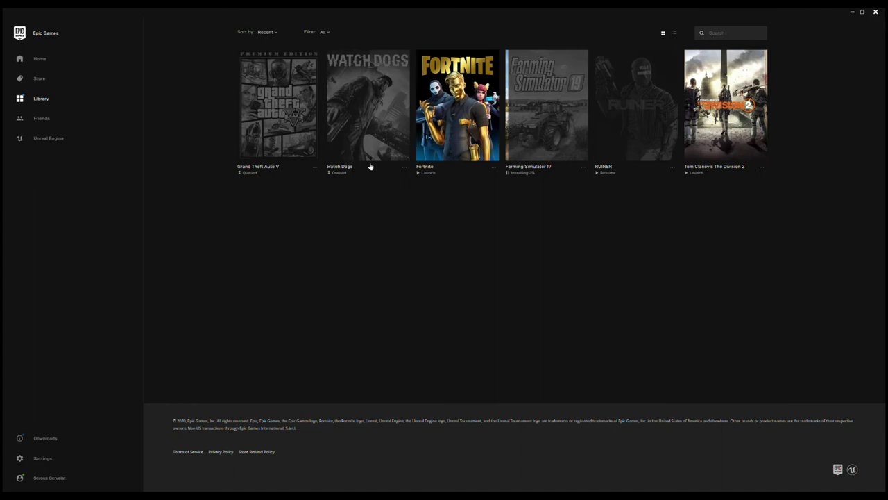
Browse the home page news feed through to the section for finding friends on other platforms
left_click(41, 59)
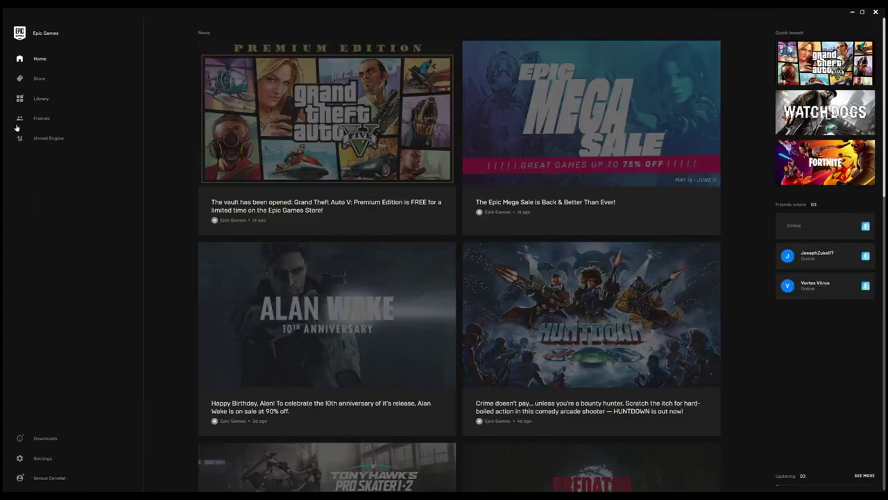
scroll(321, 267, "down", 8)
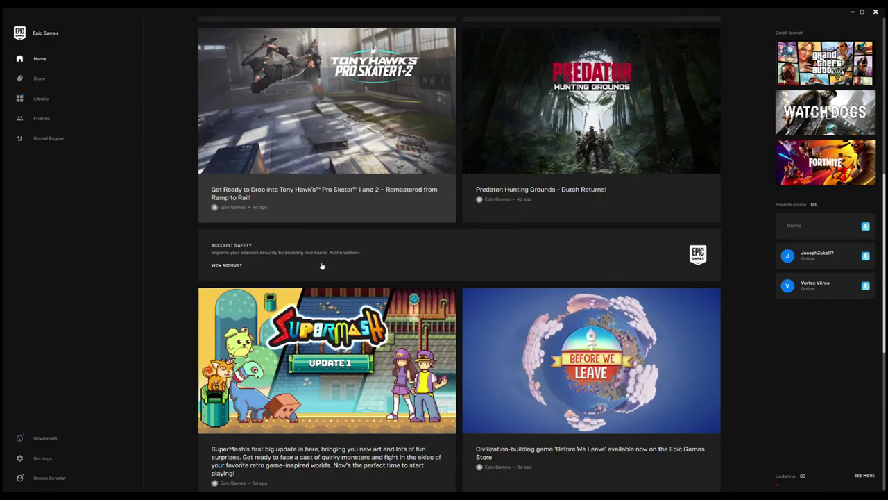
scroll(323, 271, "down", 4)
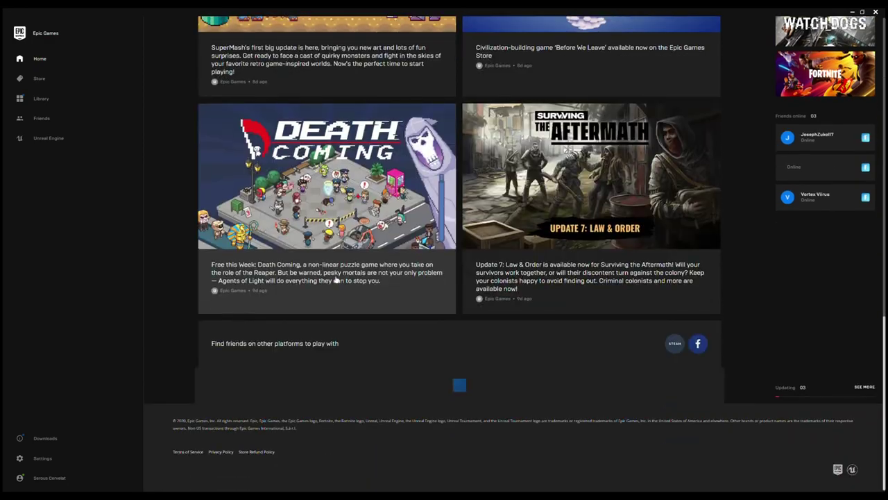
scroll(334, 282, "up", 7)
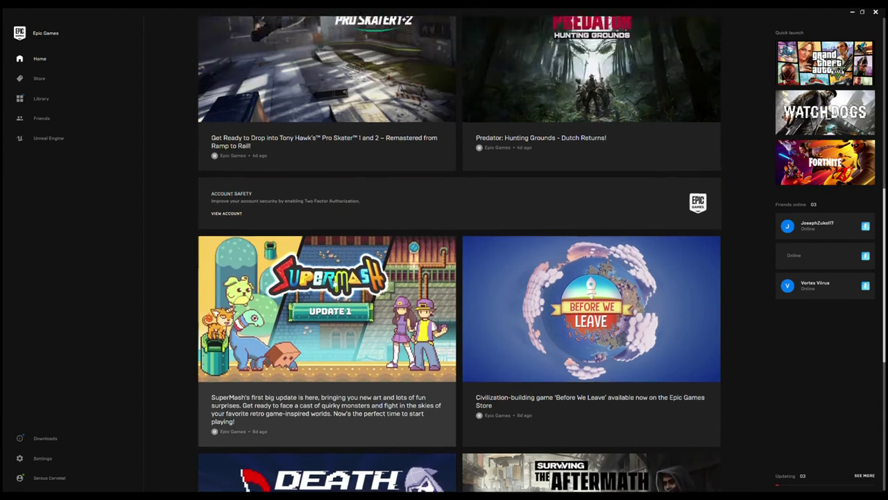
scroll(333, 284, "up", 3)
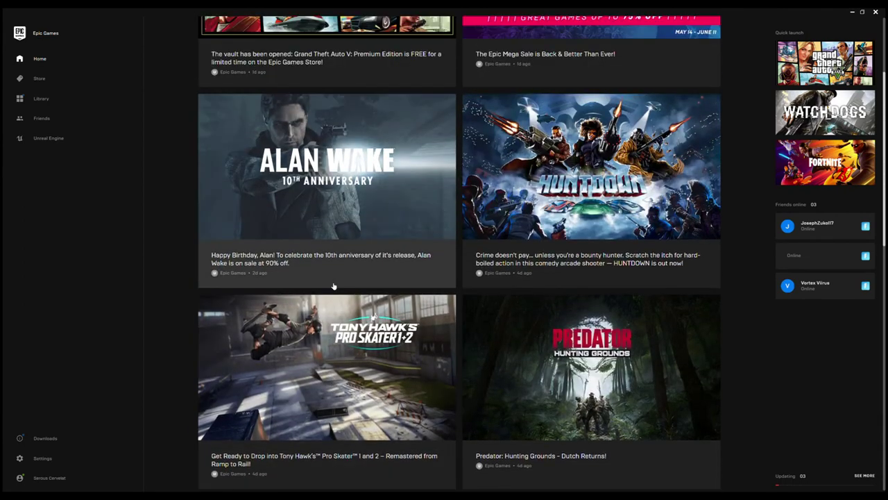
scroll(330, 281, "up", 2)
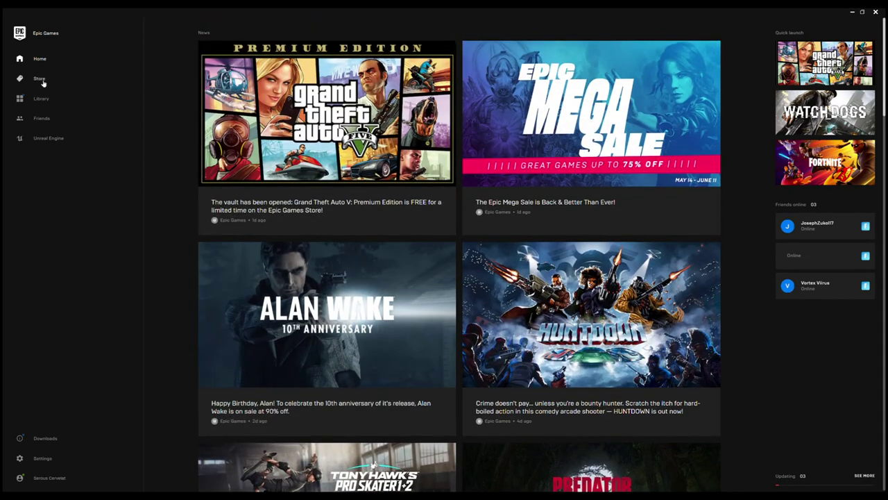
Browse the store's free games, new releases, top sellers and add-ons
left_click(41, 80)
scroll(182, 135, "down", 3)
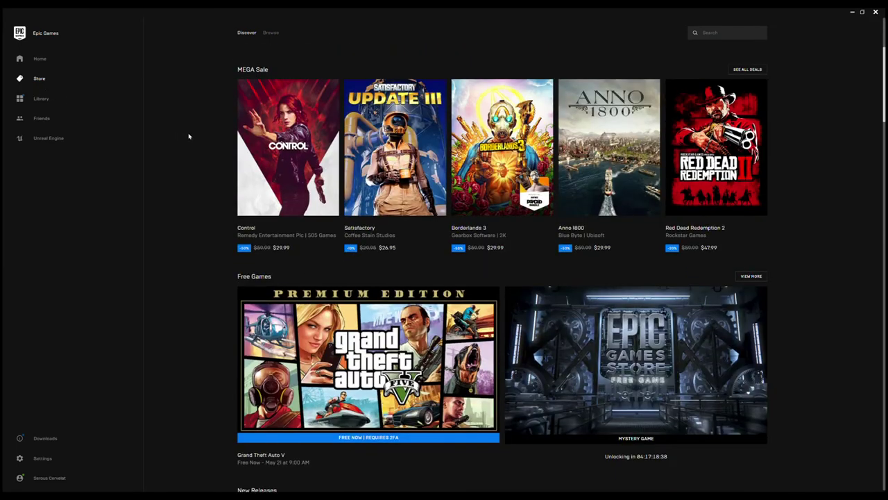
scroll(183, 138, "down", 7)
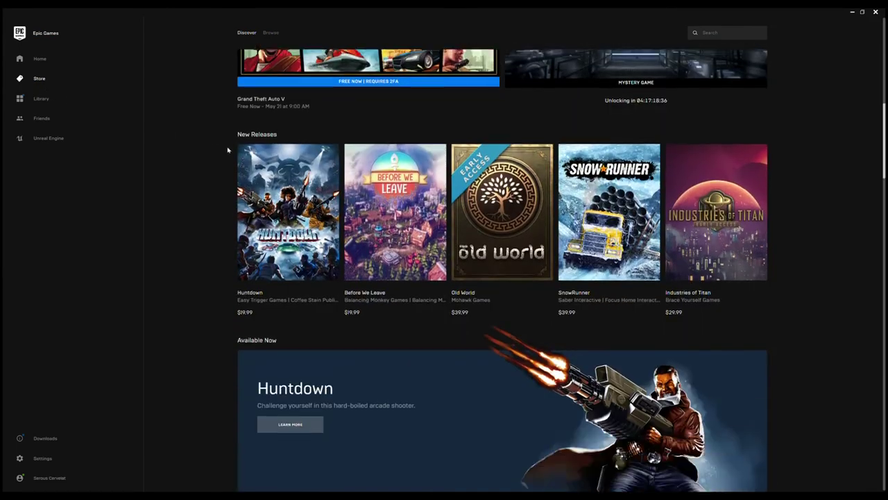
scroll(231, 148, "down", 7)
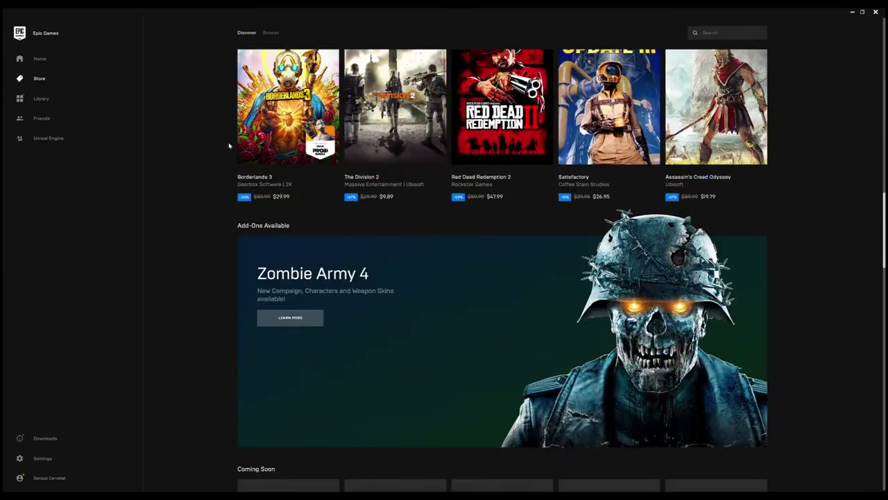
scroll(229, 145, "down", 1)
scroll(227, 143, "up", 1)
scroll(417, 173, "down", 2)
scroll(373, 164, "up", 1)
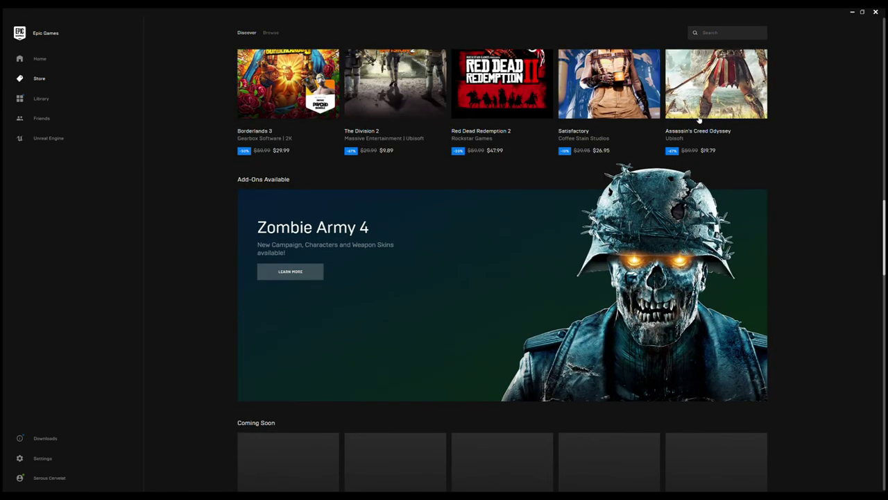
scroll(701, 133, "up", 1)
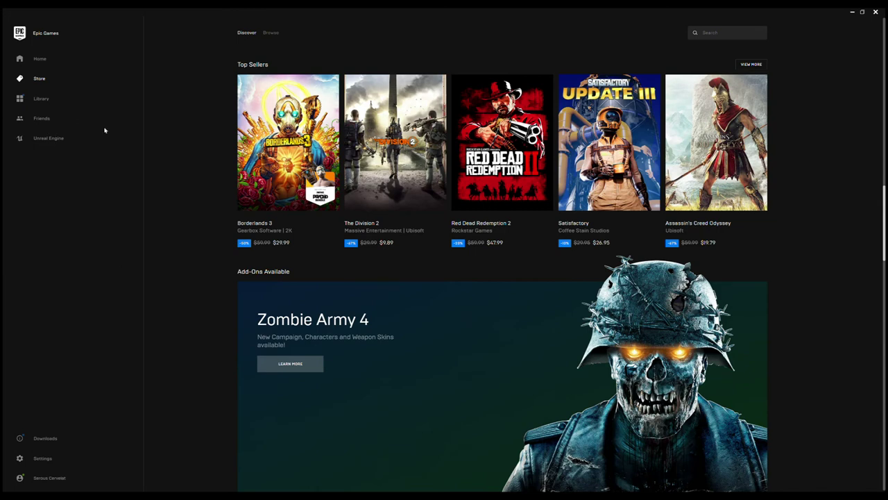
View the Unreal Engine section and return to the game library
left_click(60, 145)
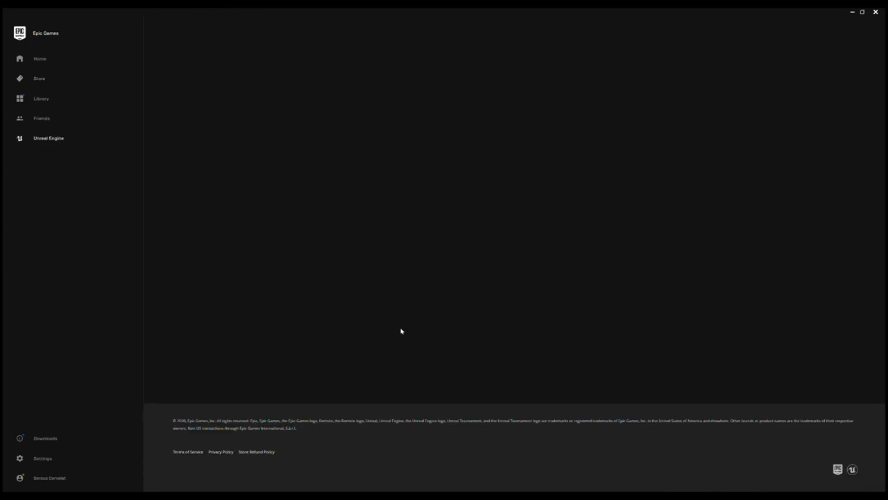
left_click(39, 99)
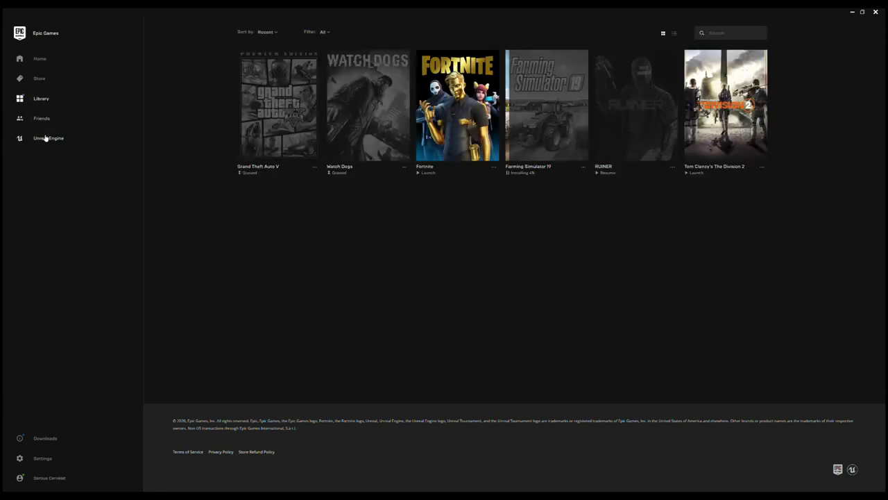
left_click(44, 137)
left_click(40, 99)
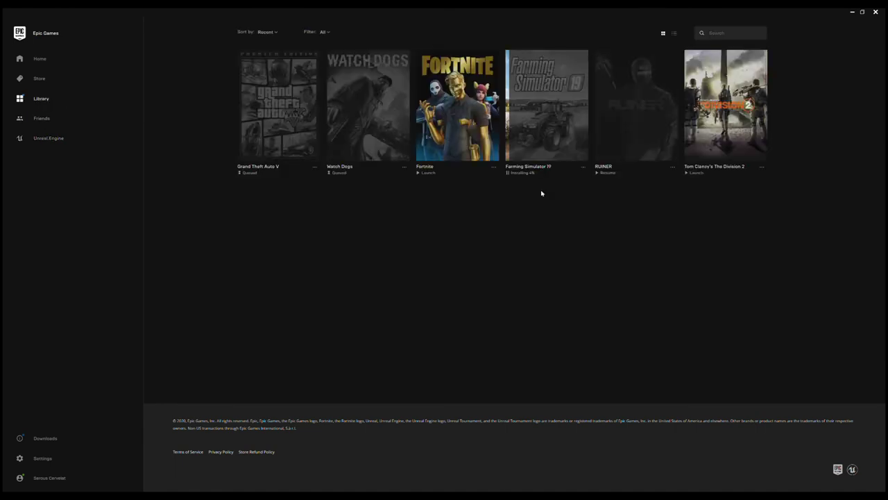